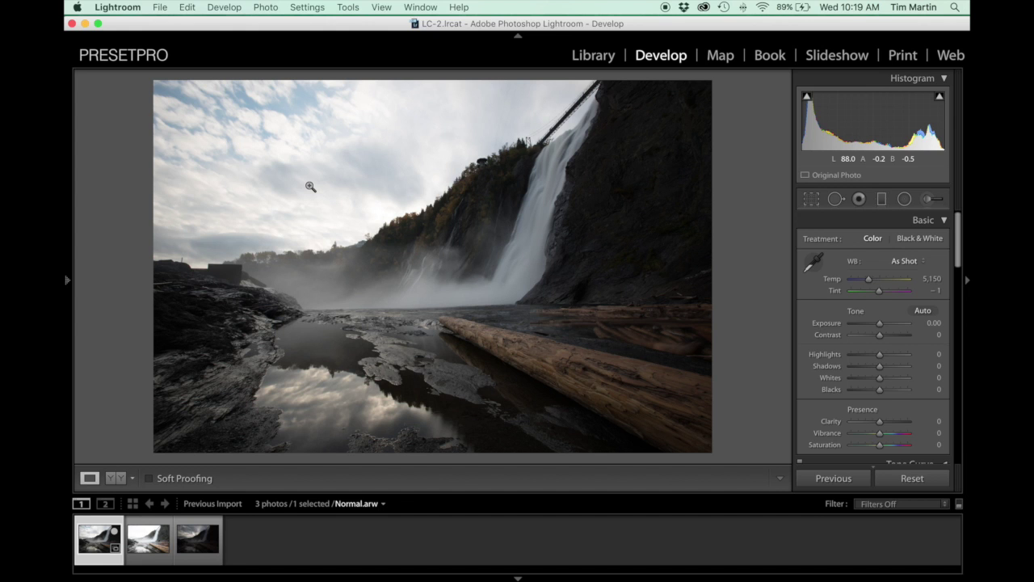
Compare the overexposed and underexposed brackets, then return to the normal exposure.
click(141, 530)
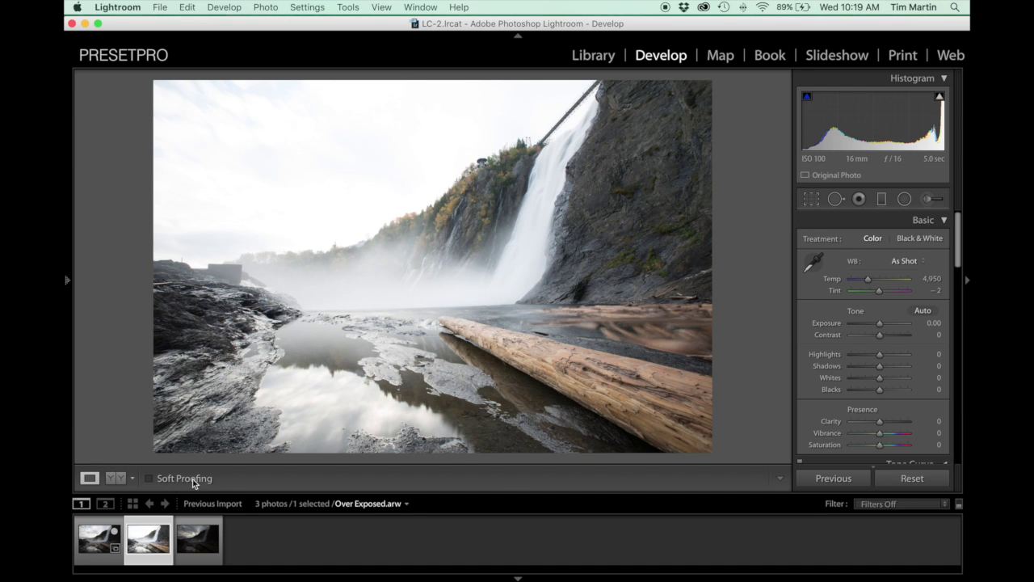
click(197, 531)
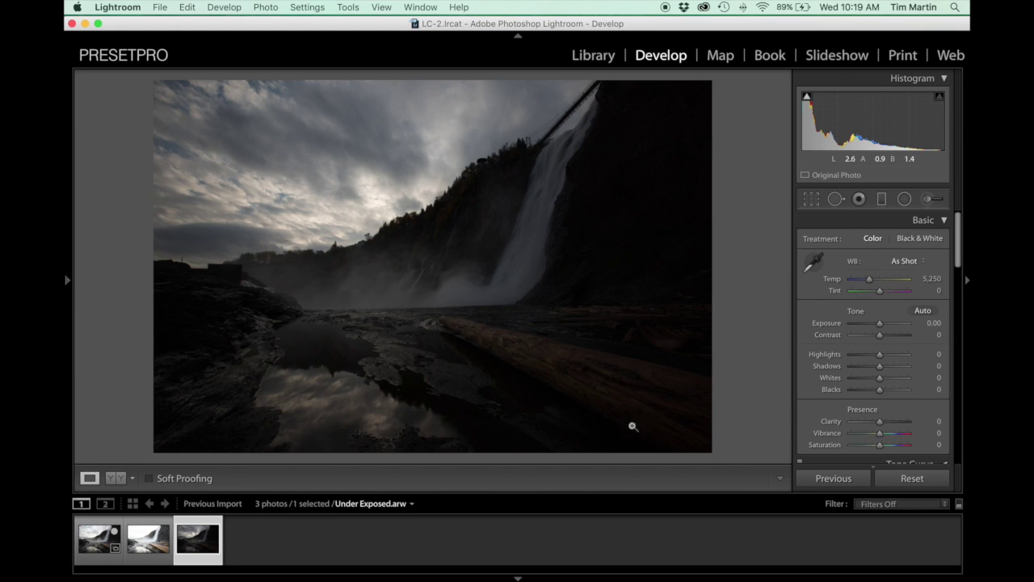
click(89, 547)
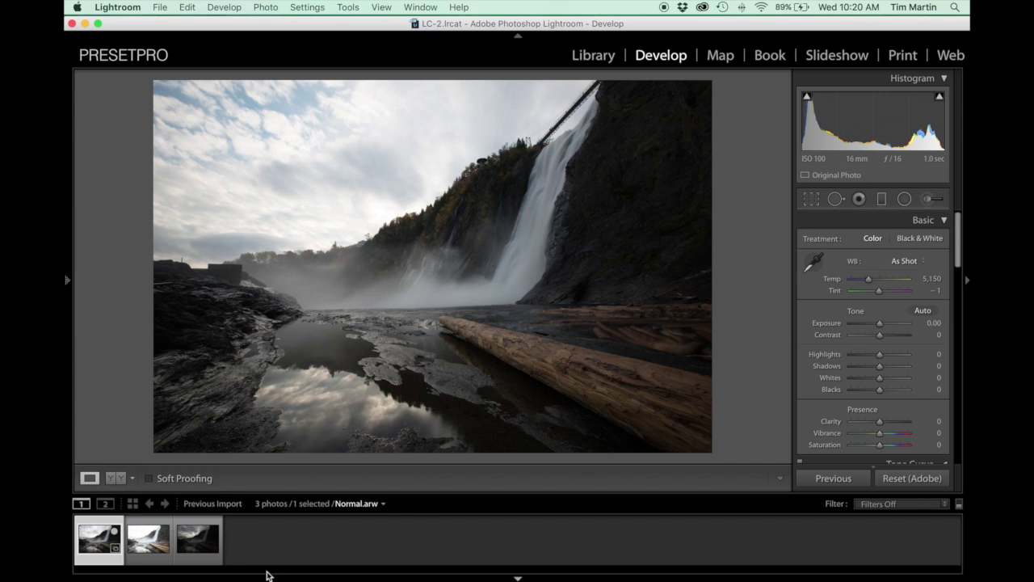
Merge all three brackets into Normal-HDR-4.dng using Auto Align, Auto Tone and Medium deghosting.
shift+click(210, 534)
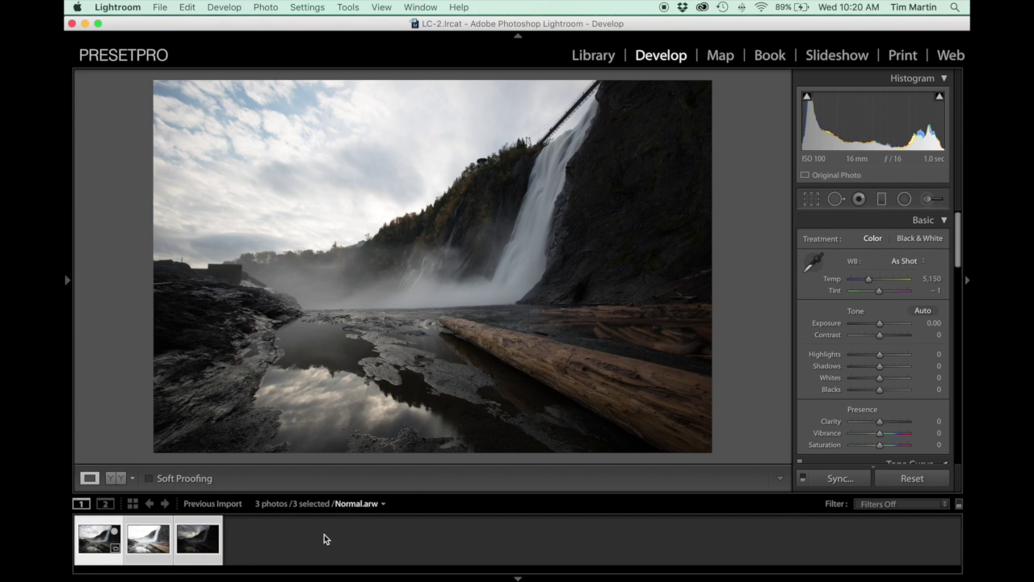
click(266, 8)
mouse_move(283, 86)
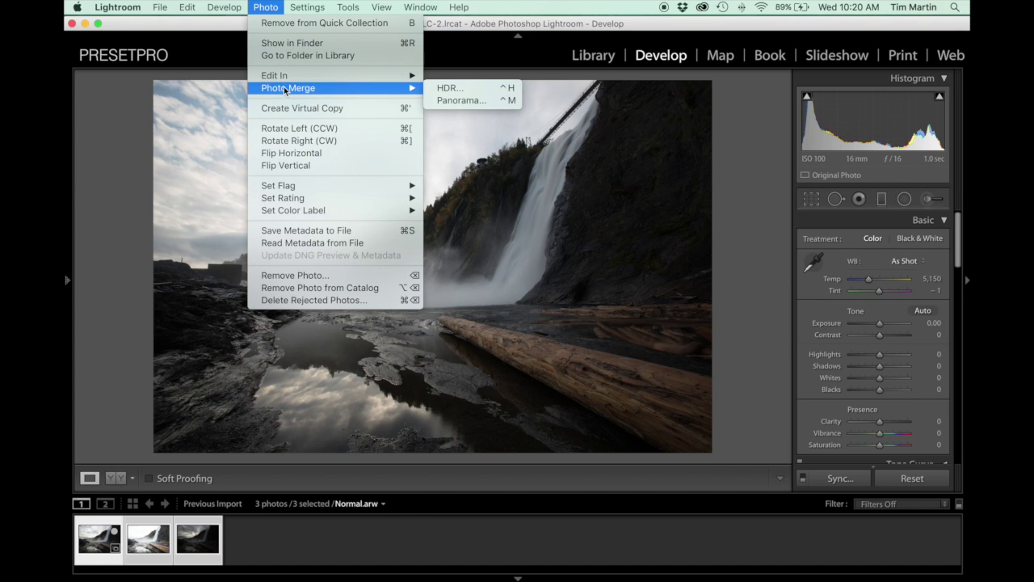
click(441, 94)
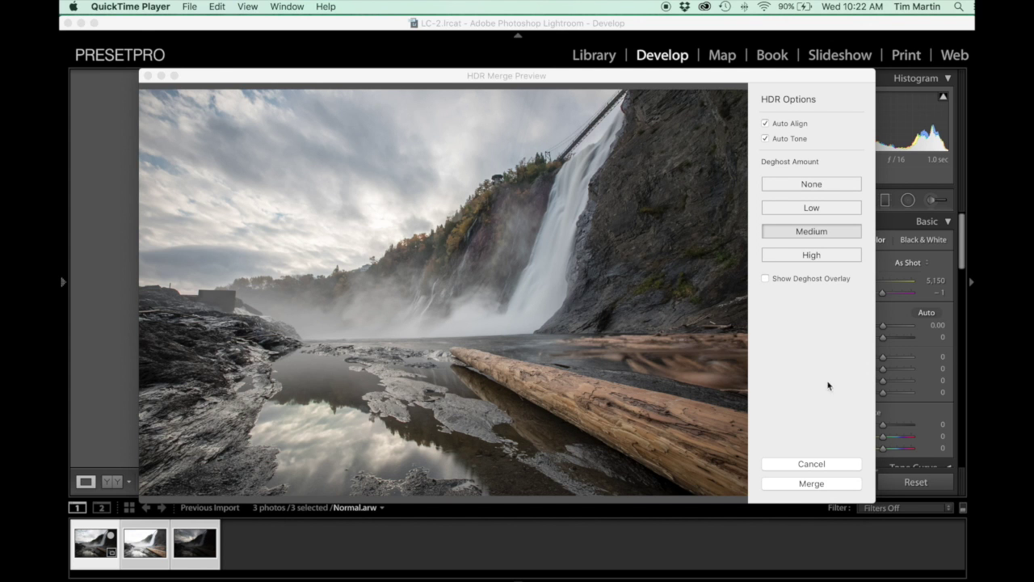
click(829, 424)
click(798, 489)
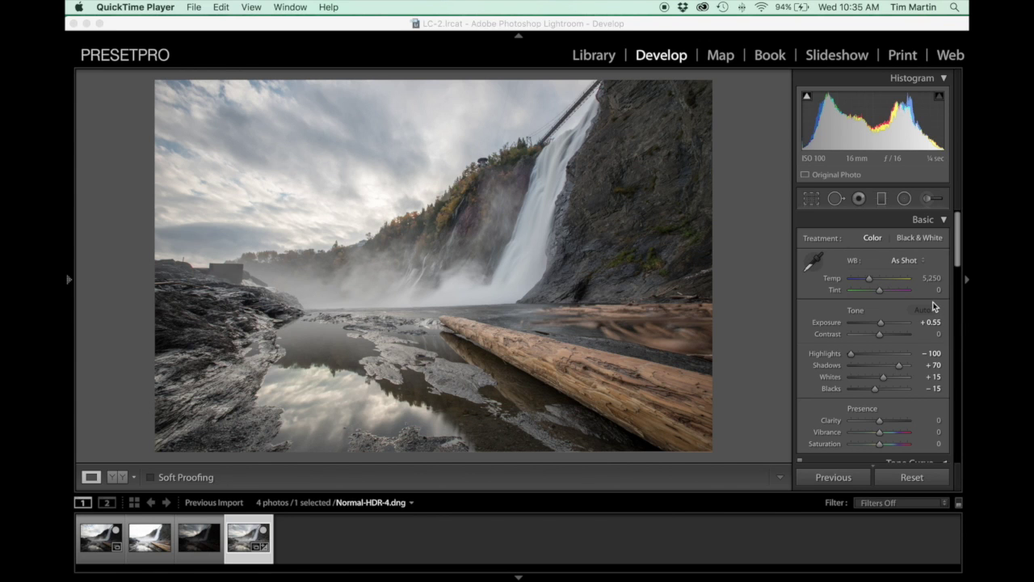
Reset the basic tones, set Exposure to +0.35, and set Whites and Blacks while previewing clipping.
click(909, 476)
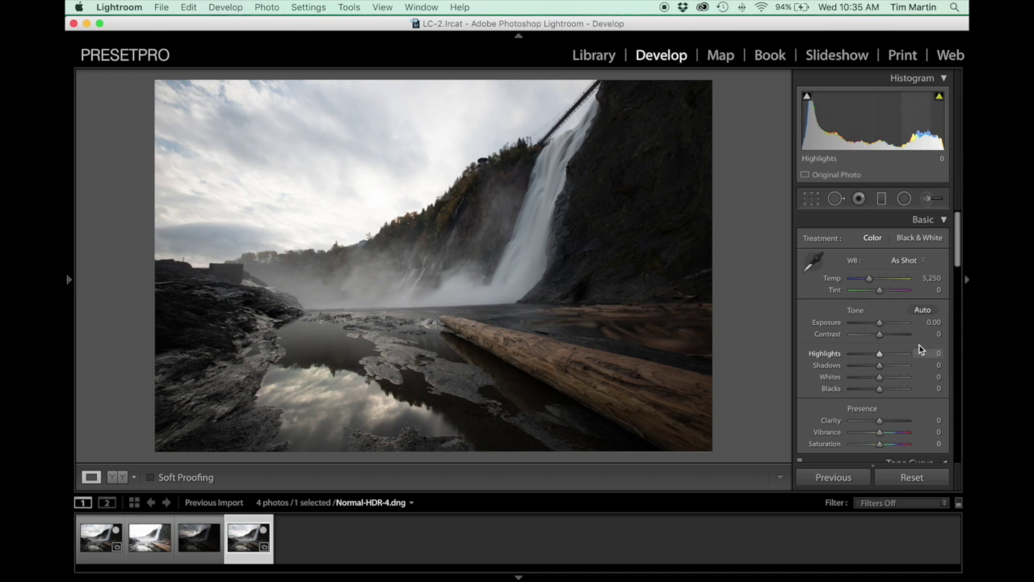
drag(880, 321, 878, 378)
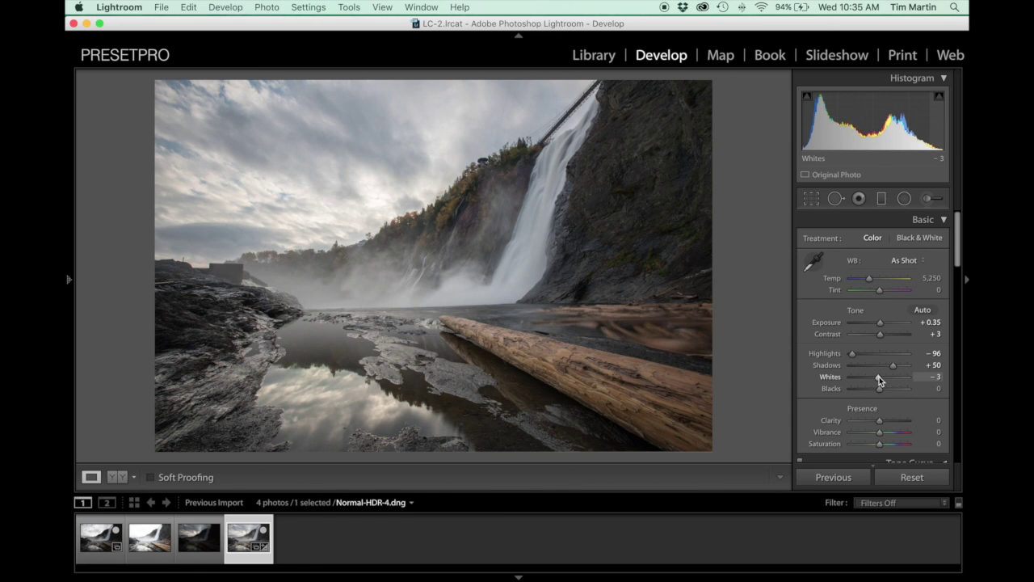
key(alt)
mouse_move(879, 381)
mouse_down()
mouse_move(893, 380)
mouse_move(882, 381)
mouse_up()
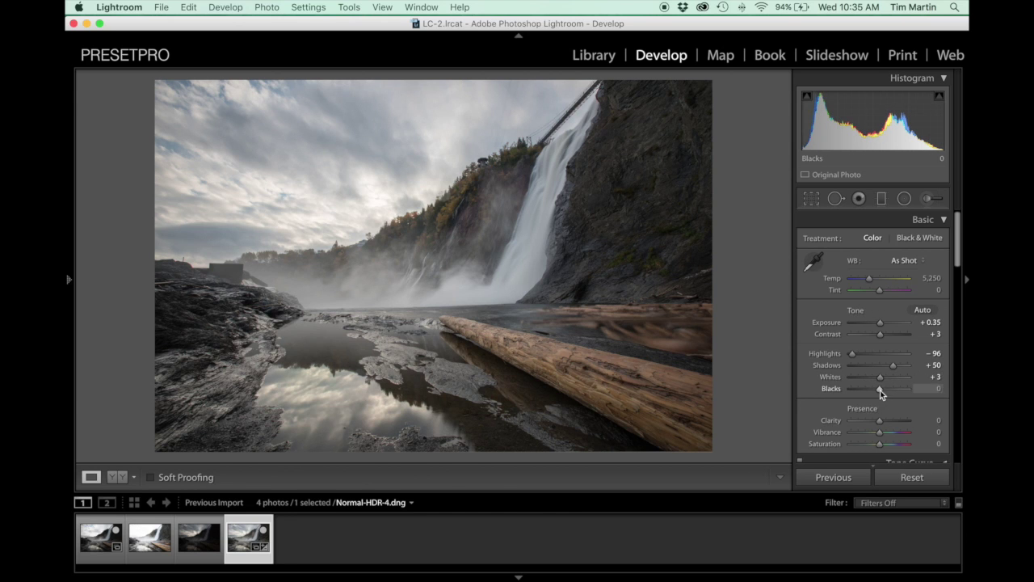
drag(880, 390, 874, 393)
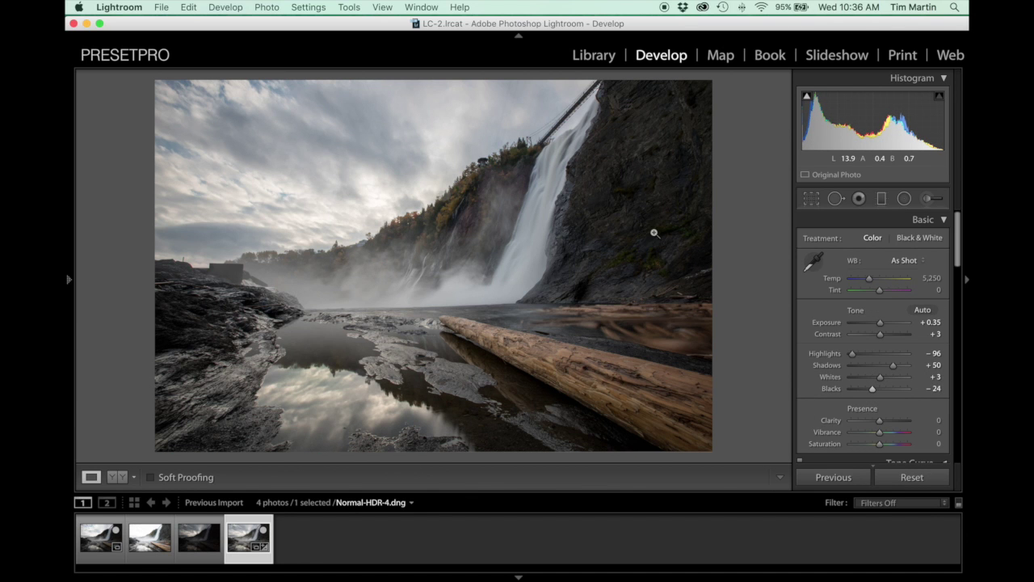
Raise Clarity to +24 and fine-tune the exposure level.
scroll(889, 380, down, 1)
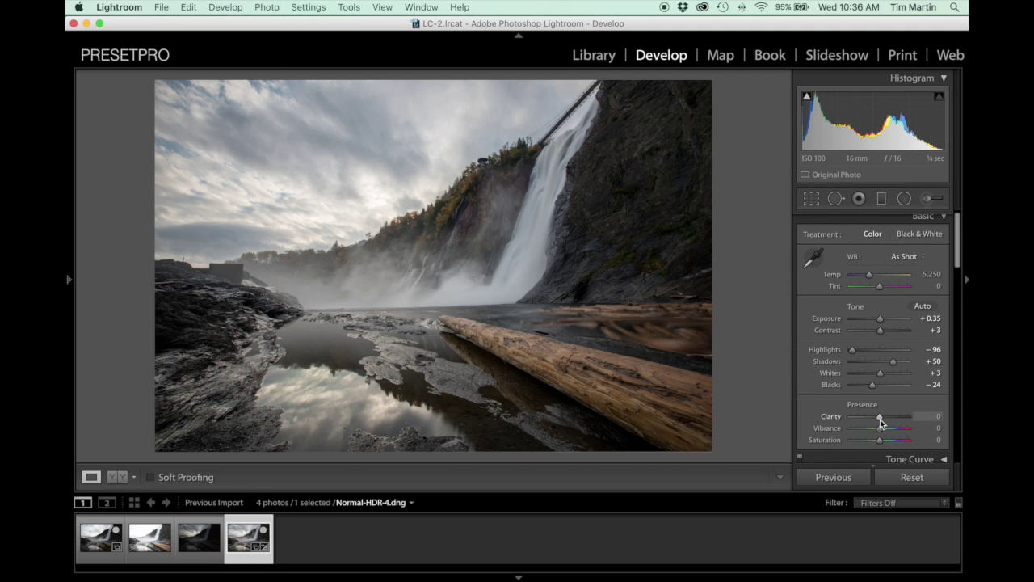
drag(880, 420, 885, 432)
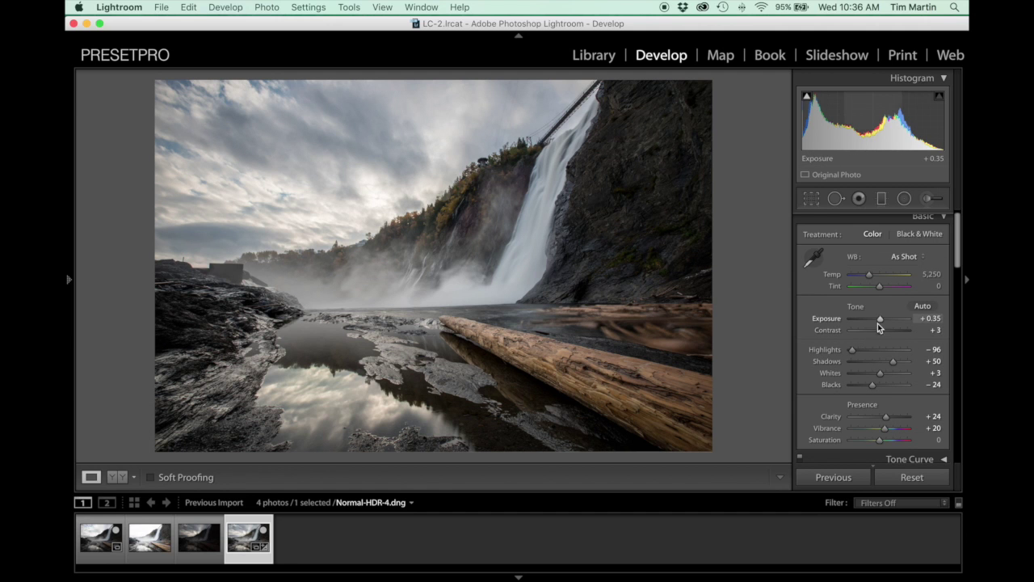
drag(882, 319, 881, 320)
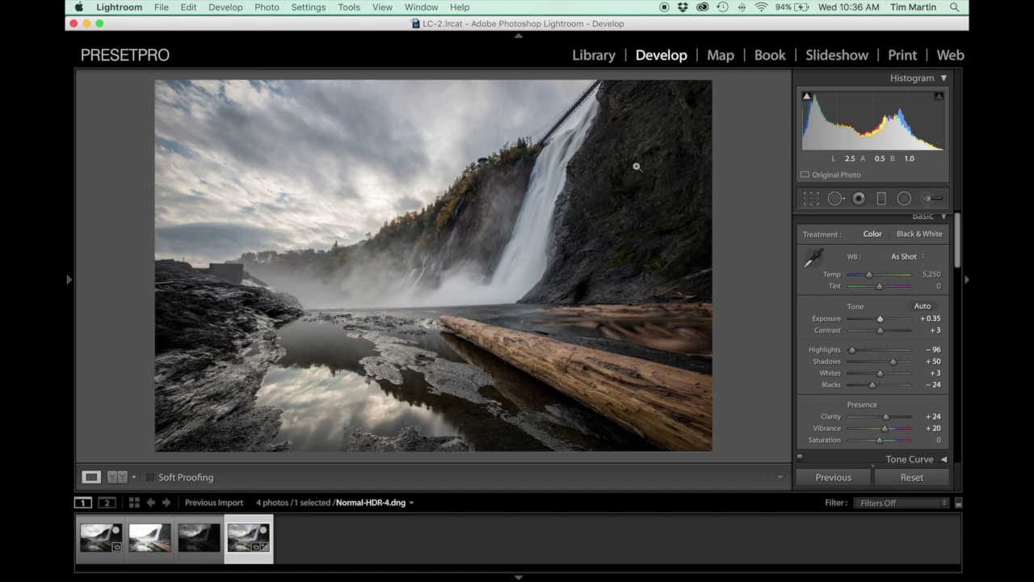
Add an inverted radial filter rotated along the waterfall, brightening it to exposure +0.49.
click(904, 198)
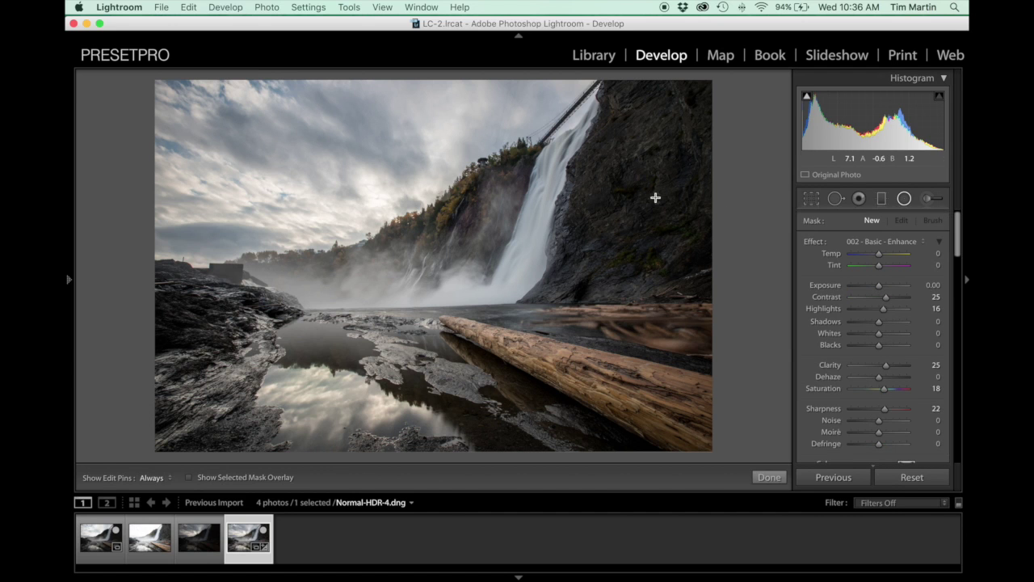
mouse_move(477, 201)
mouse_down()
mouse_move(549, 258)
mouse_move(637, 259)
mouse_up()
mouse_move(545, 212)
mouse_down()
mouse_move(655, 241)
mouse_move(623, 235)
mouse_up()
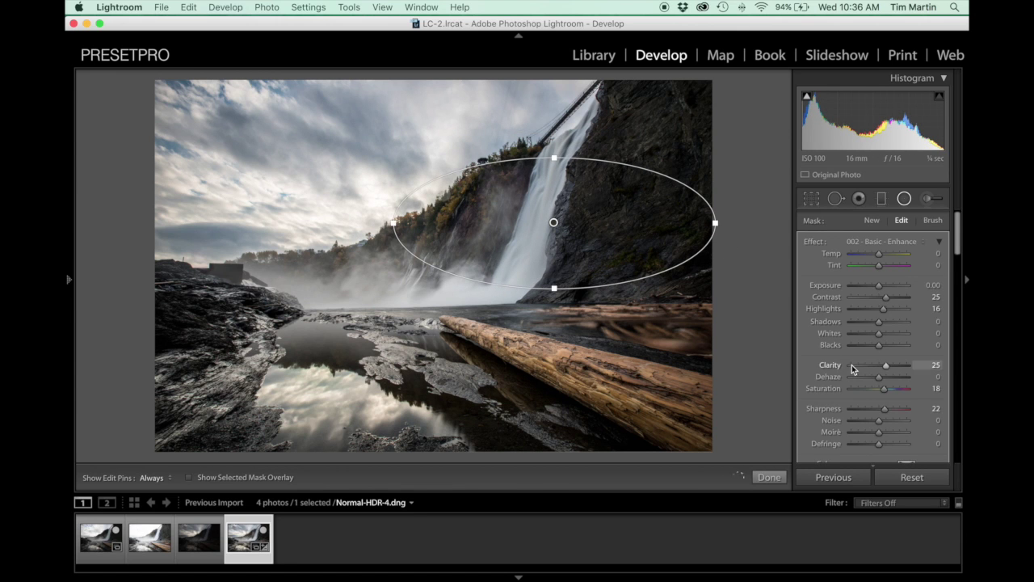
scroll(852, 364, down, 2)
scroll(852, 365, down, 1)
click(838, 432)
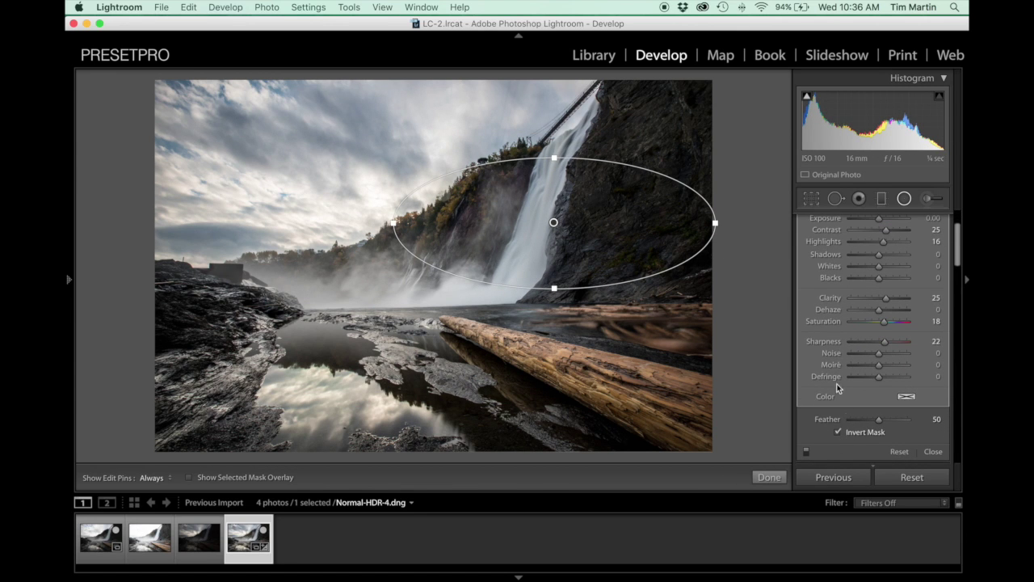
drag(719, 221, 687, 221)
scroll(894, 320, up, 1)
scroll(895, 320, up, 3)
drag(880, 285, 881, 283)
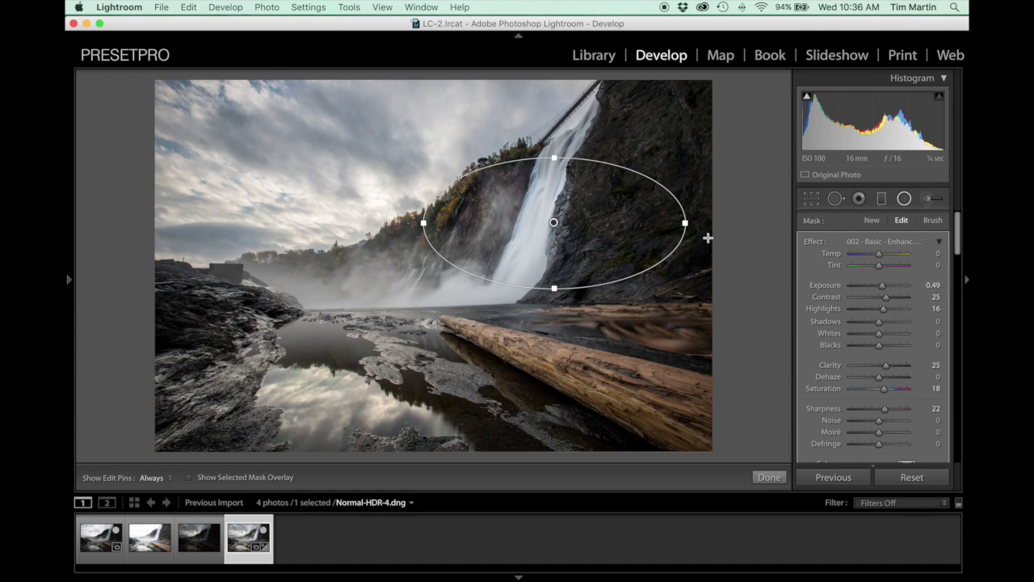
drag(690, 224, 662, 144)
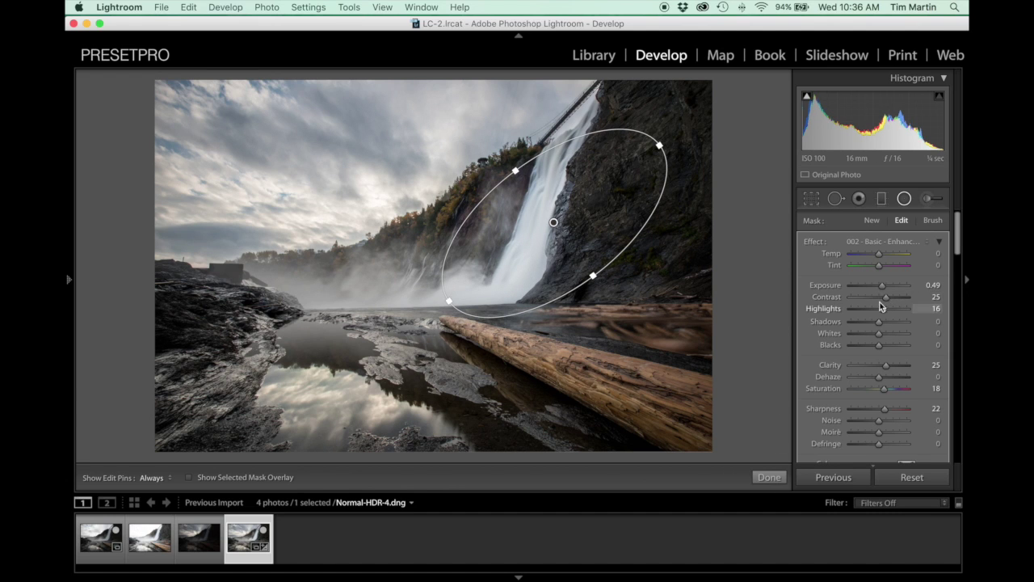
click(769, 478)
Add a graduated filter across the sky, darkening it to exposure −0.58.
click(882, 200)
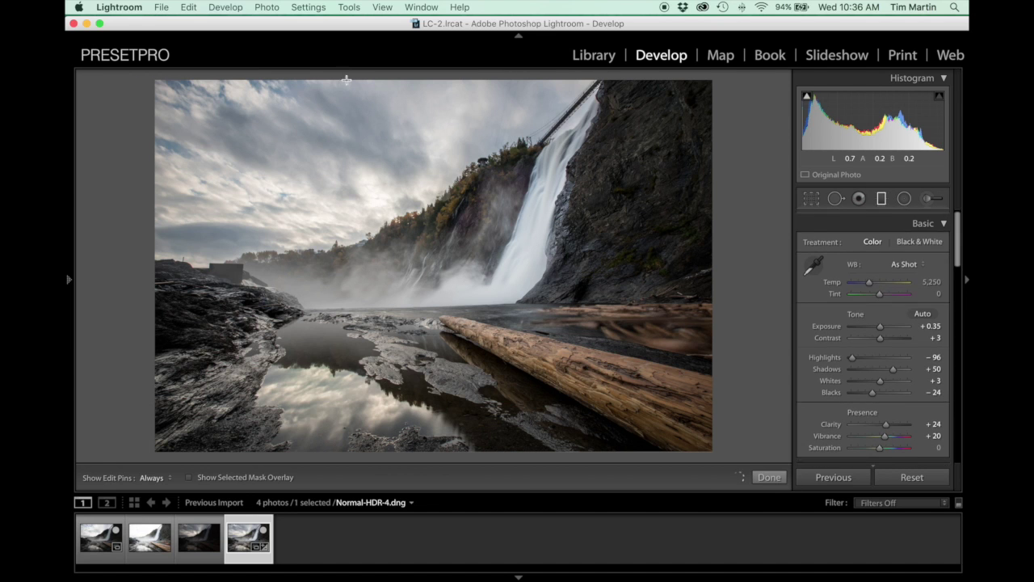
drag(288, 76, 336, 256)
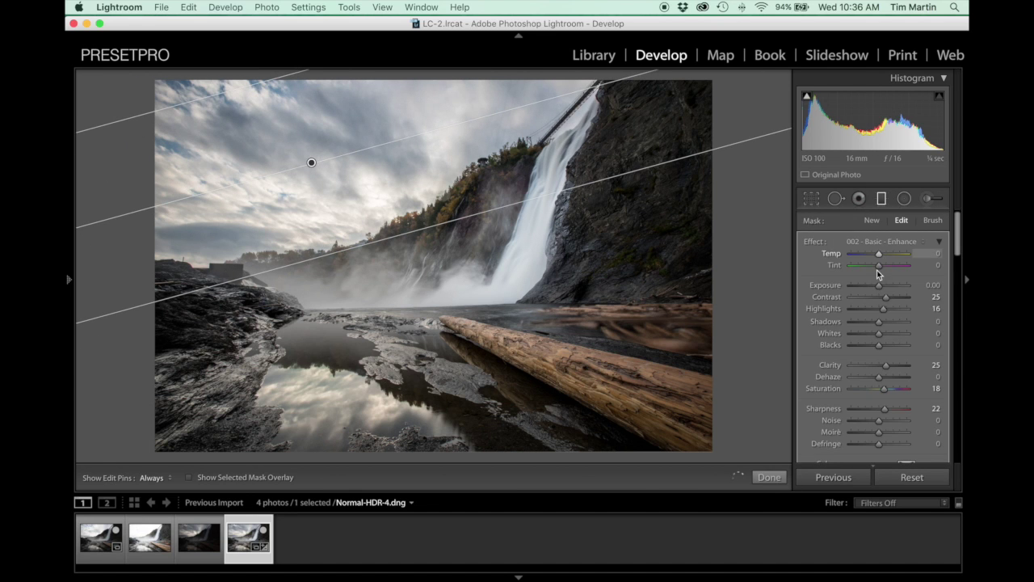
drag(885, 296, 875, 287)
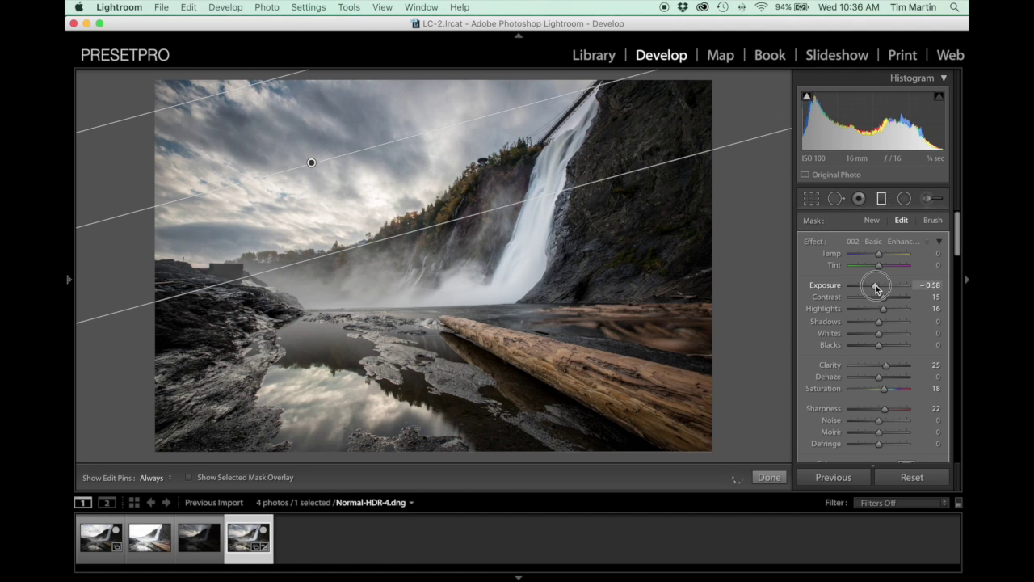
click(769, 478)
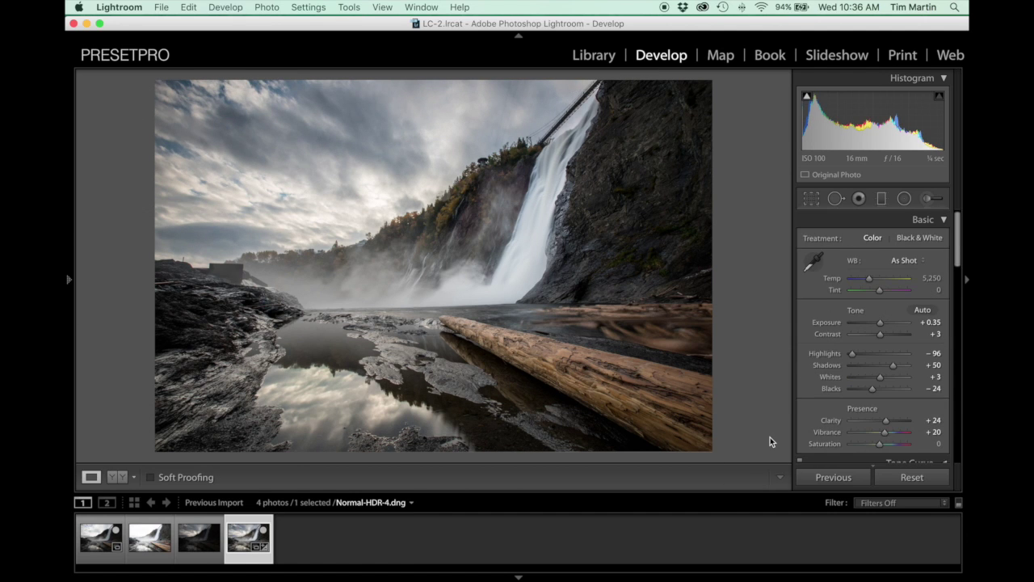